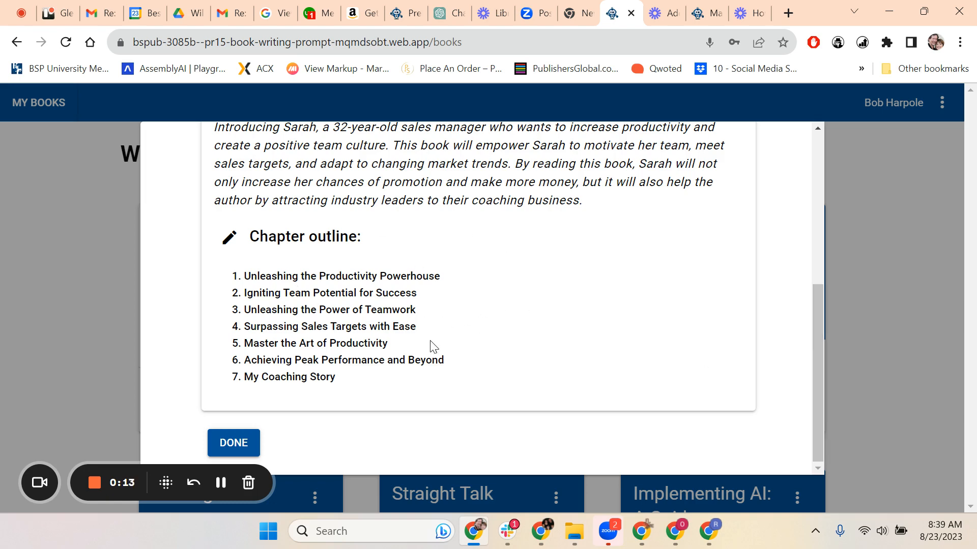
Finish the chapter outline setup, collapse the Introduction section and dismiss the Tiny Cloud domain notice
click(233, 444)
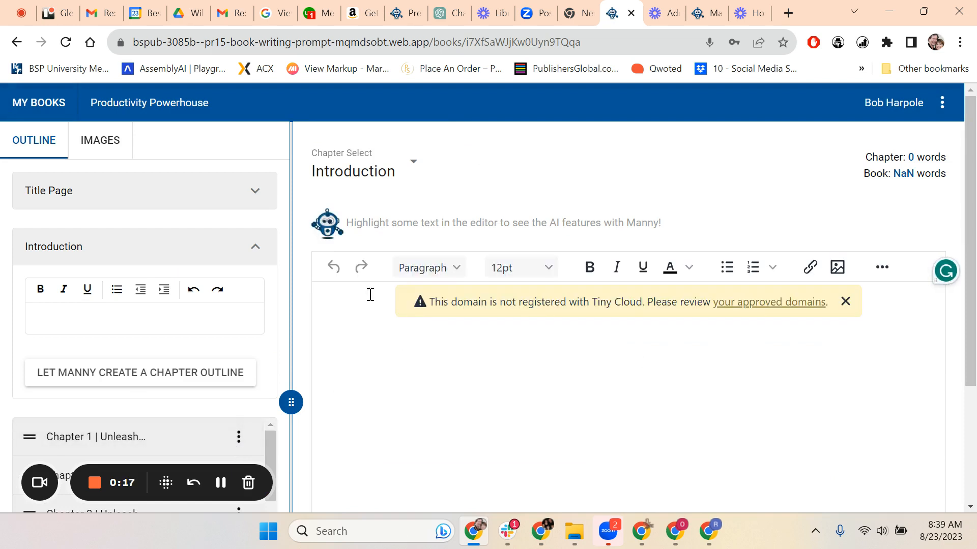
click(265, 261)
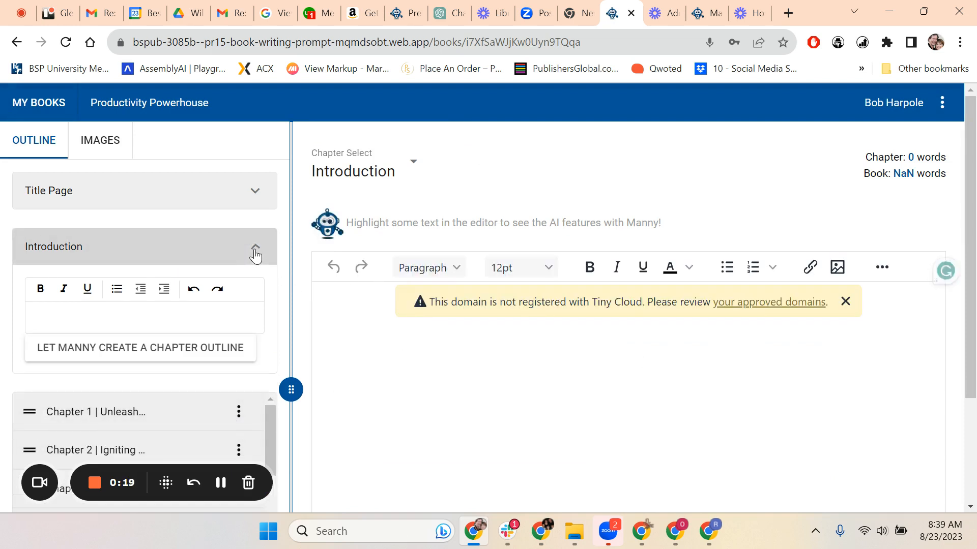
click(845, 302)
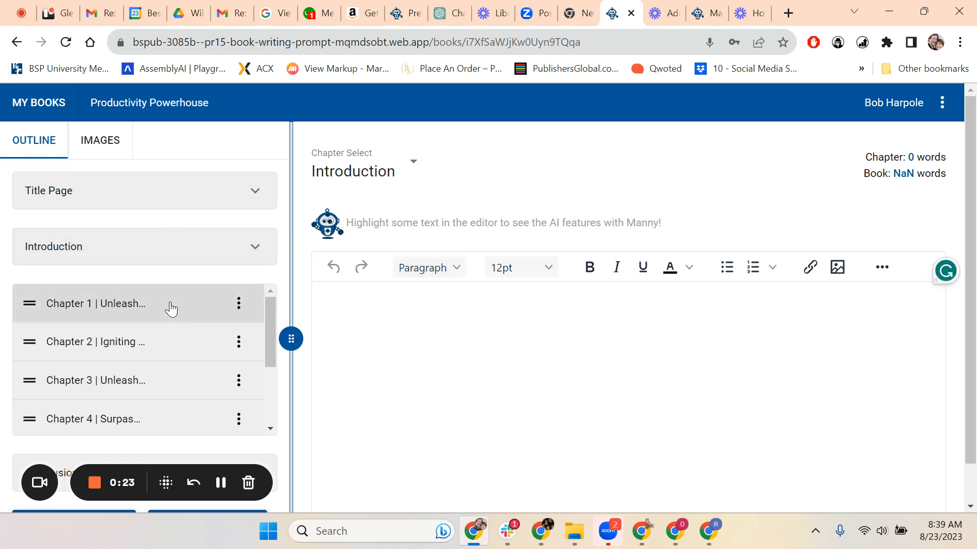
Open Chapter 1 for writing and place the cursor at the end of its heading
double_click(135, 307)
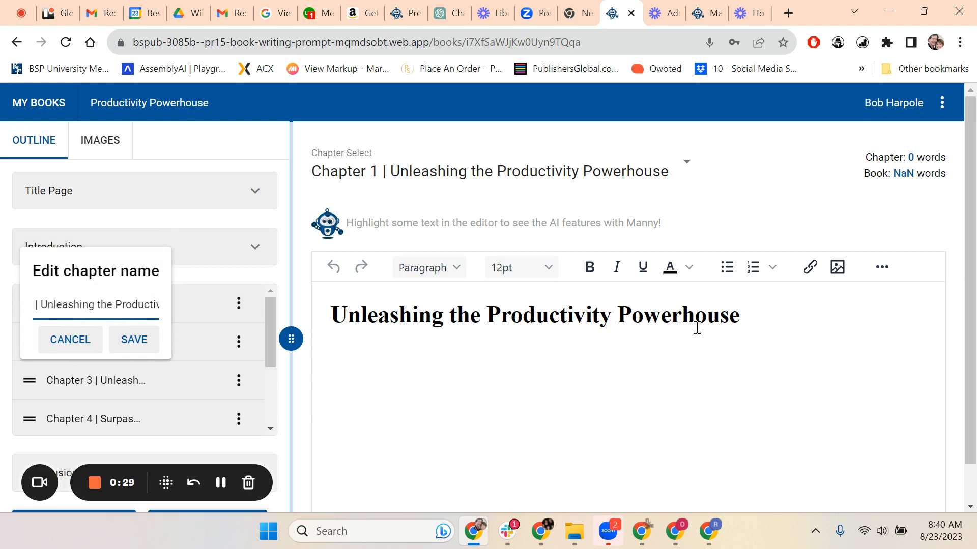
click(753, 320)
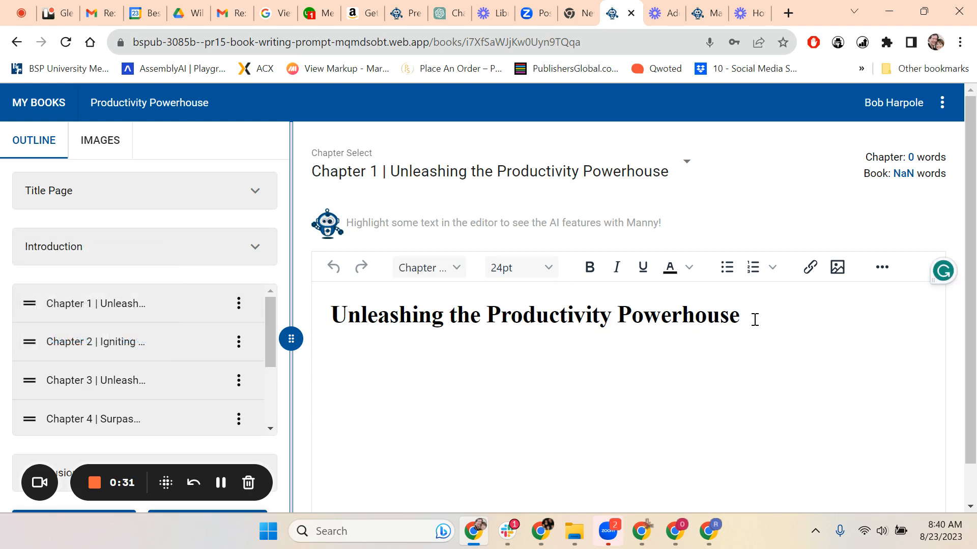
click(223, 488)
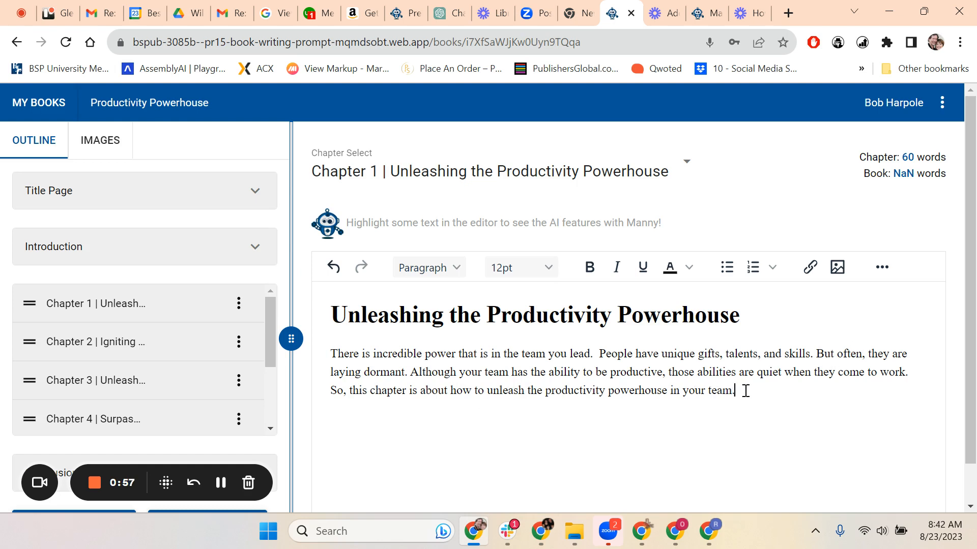
Generate added content for the opening paragraph, insert it, and put a space before "Here are five strategies"
drag(745, 389, 332, 359)
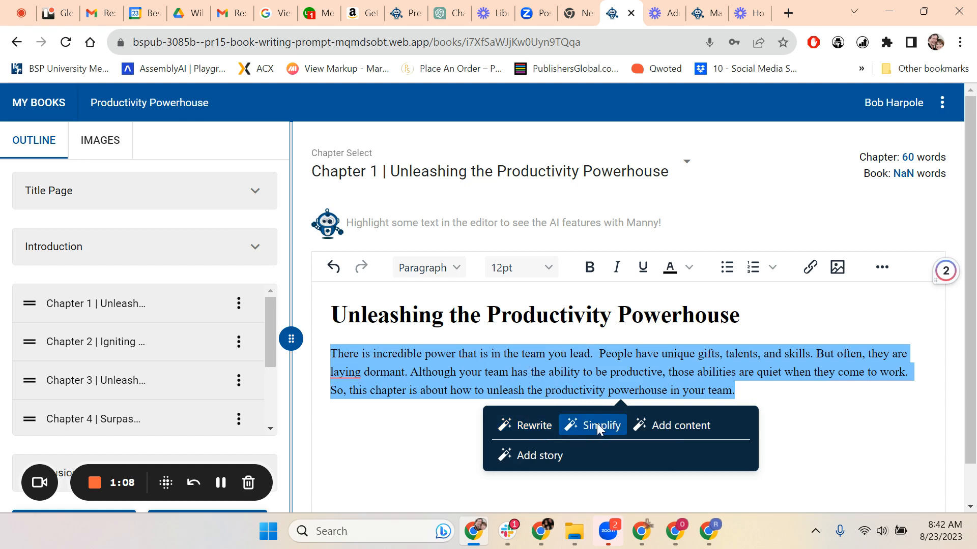
click(670, 429)
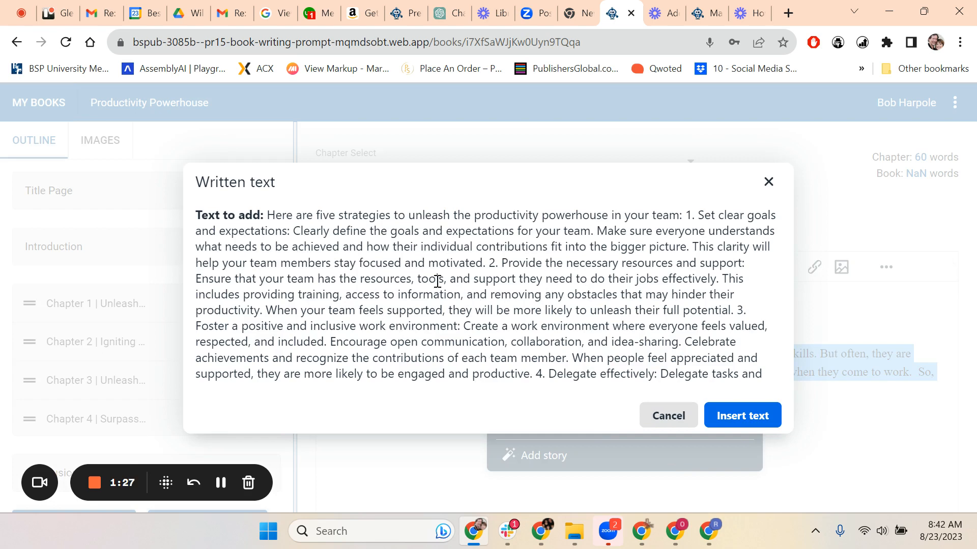
click(733, 422)
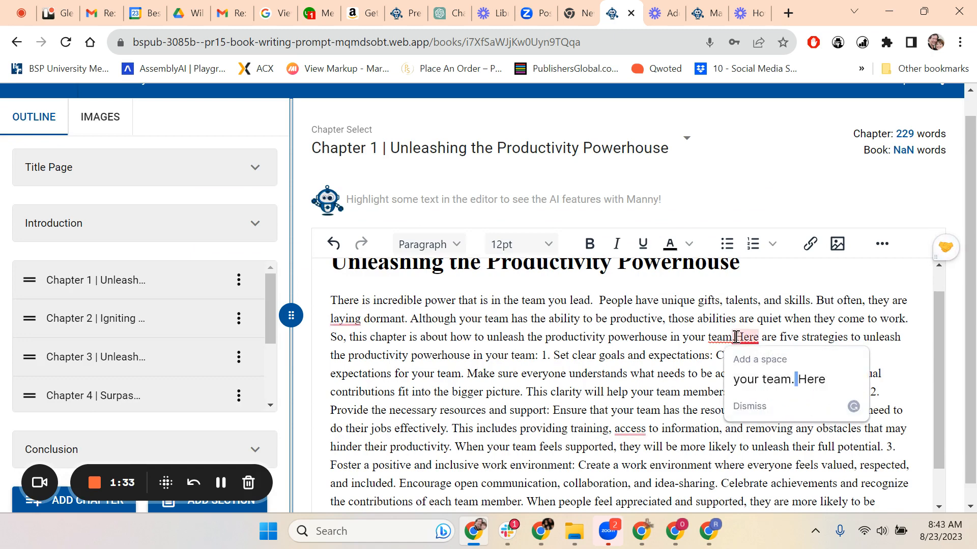
click(736, 337)
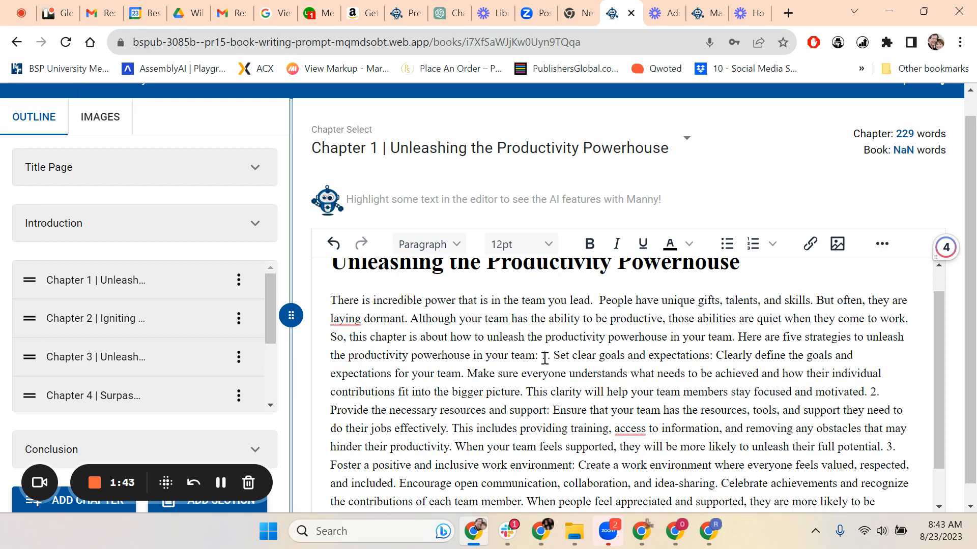
Break the first two strategies onto separate lines as a numbered list and remove the duplicate "2." from the second item
key(Return)
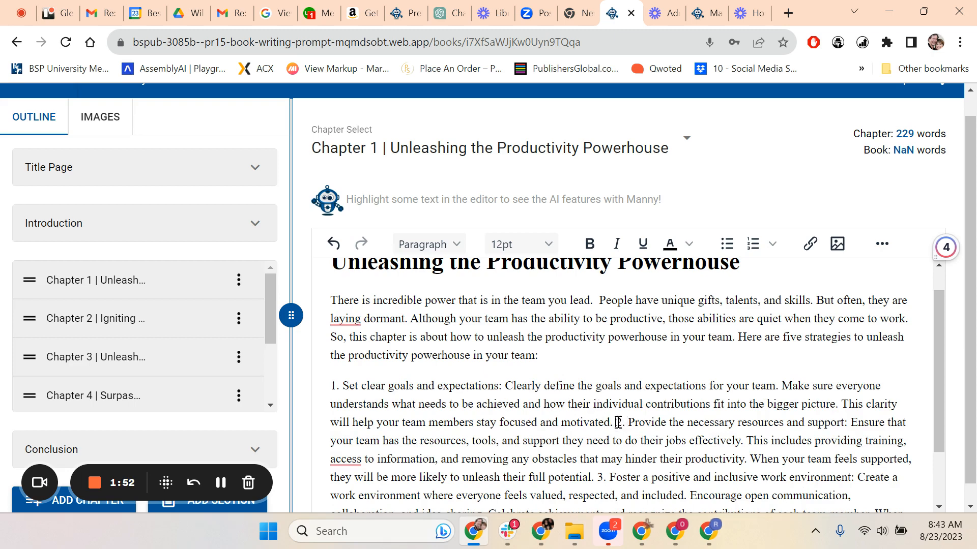
key(Return)
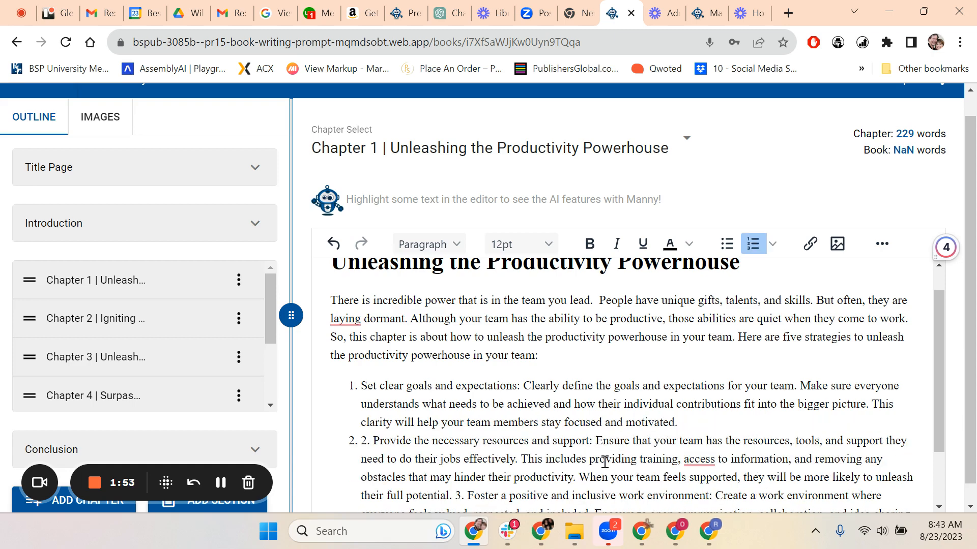
key(Delete)
key(Delete)
key(Delete)
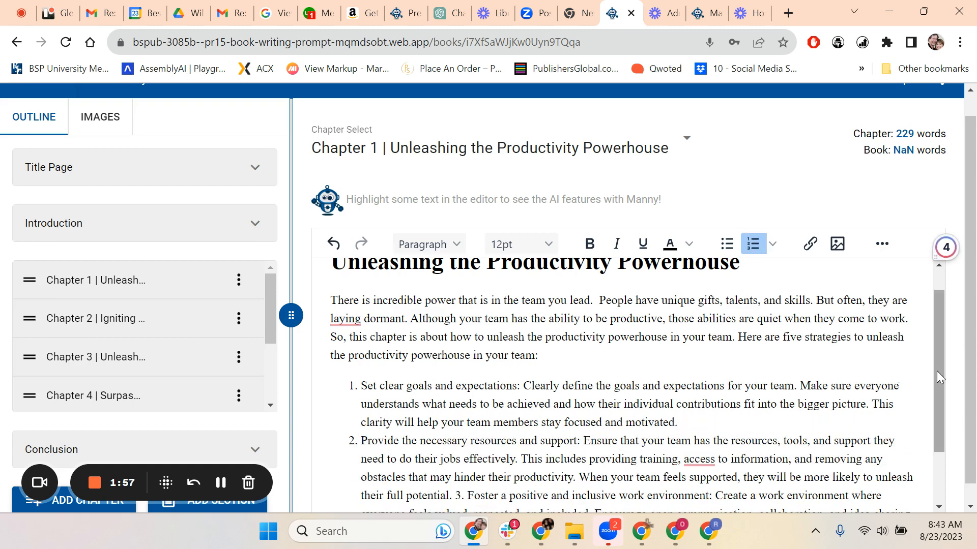
Split "Foster a positive and inclusive work environment" into its own list item and remove its duplicate "3."
drag(937, 396, 937, 445)
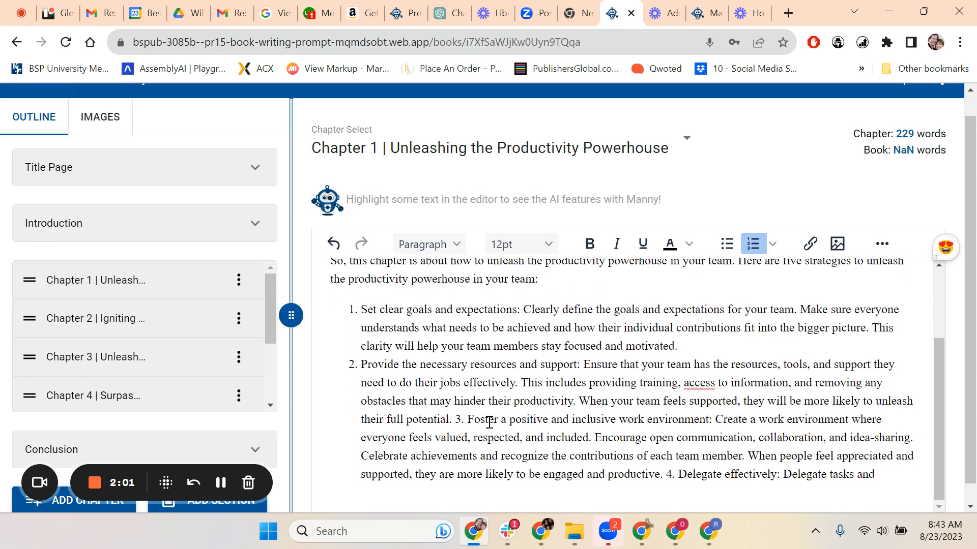
click(456, 420)
key(Return)
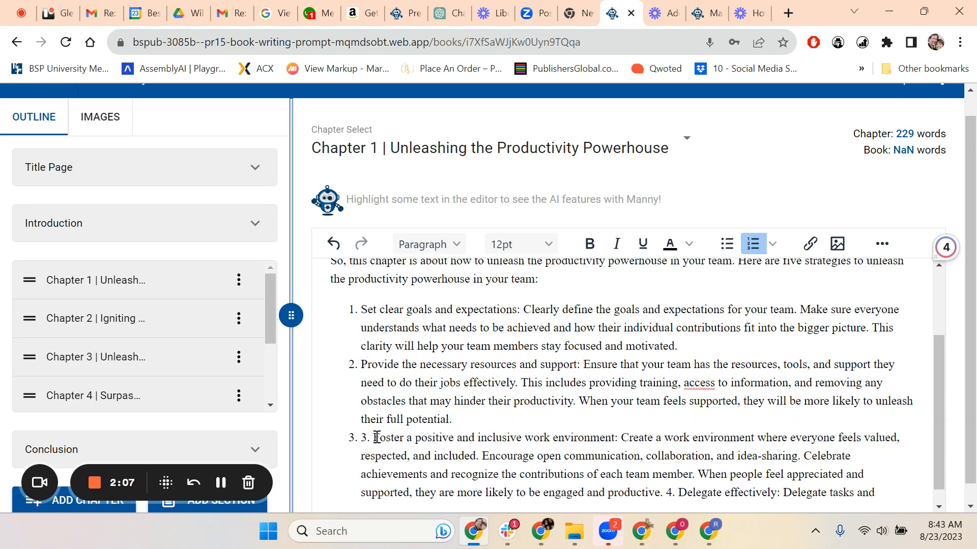
key(Delete)
key(Delete)
key(Delete)
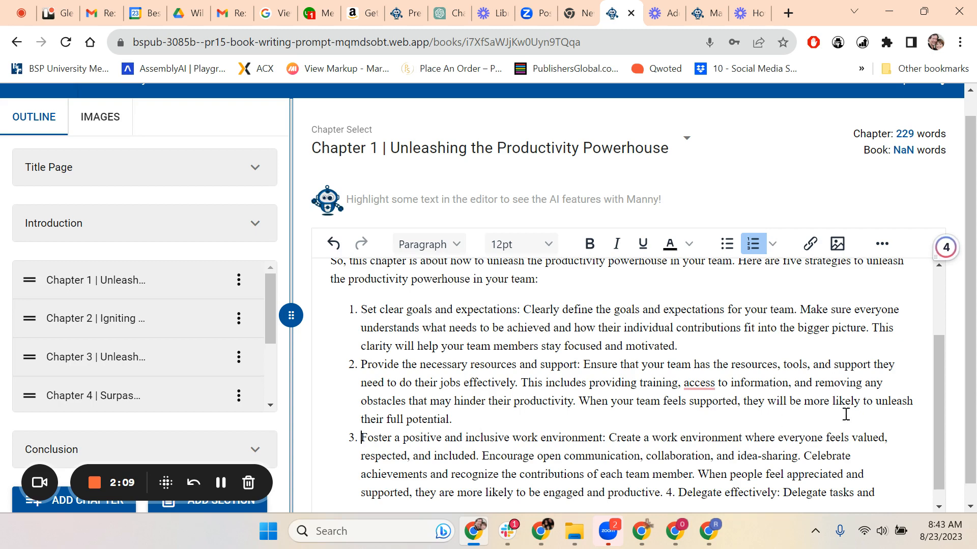
Split "Delegate effectively" into its own list item and delete the unfinished text ": Delegate tasks and" after it
scroll(937, 428, down, 1)
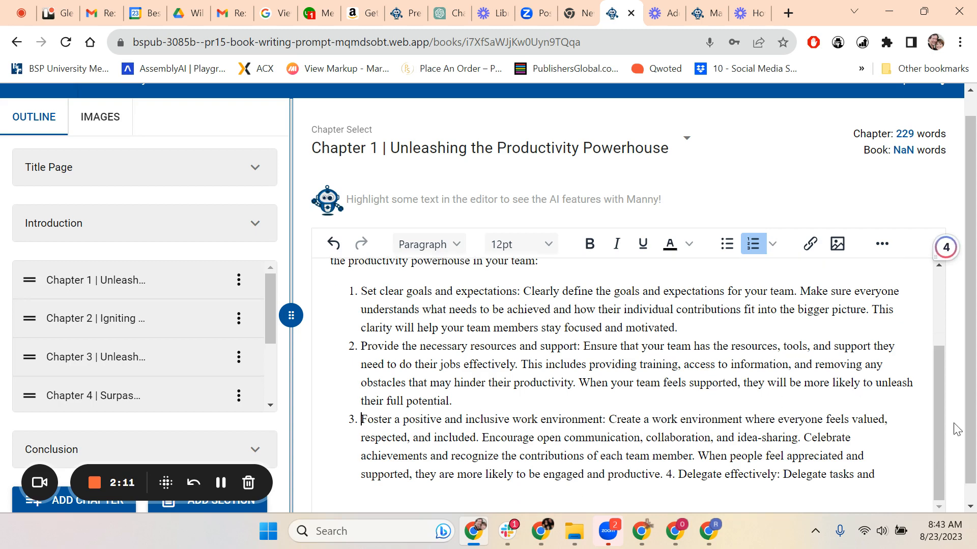
scroll(959, 427, down, 1)
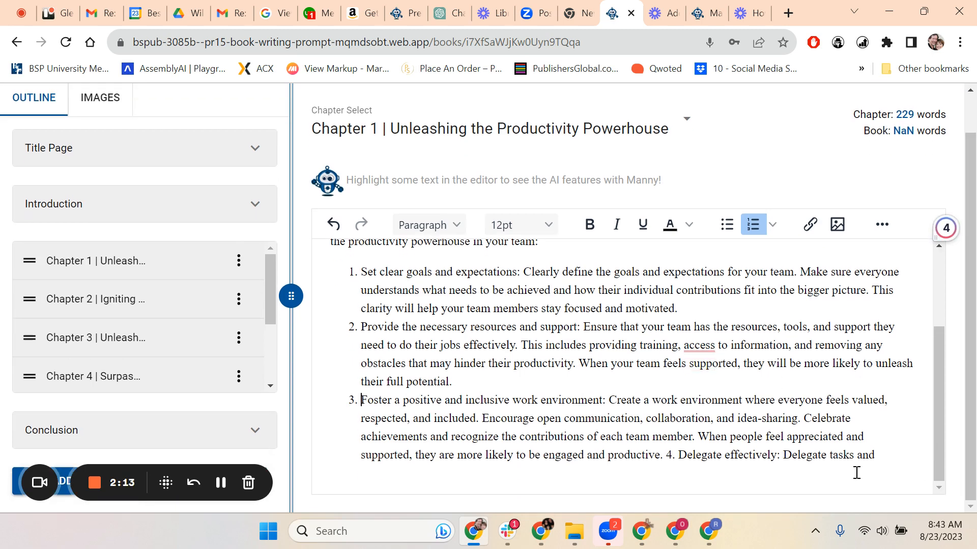
click(666, 456)
key(Return)
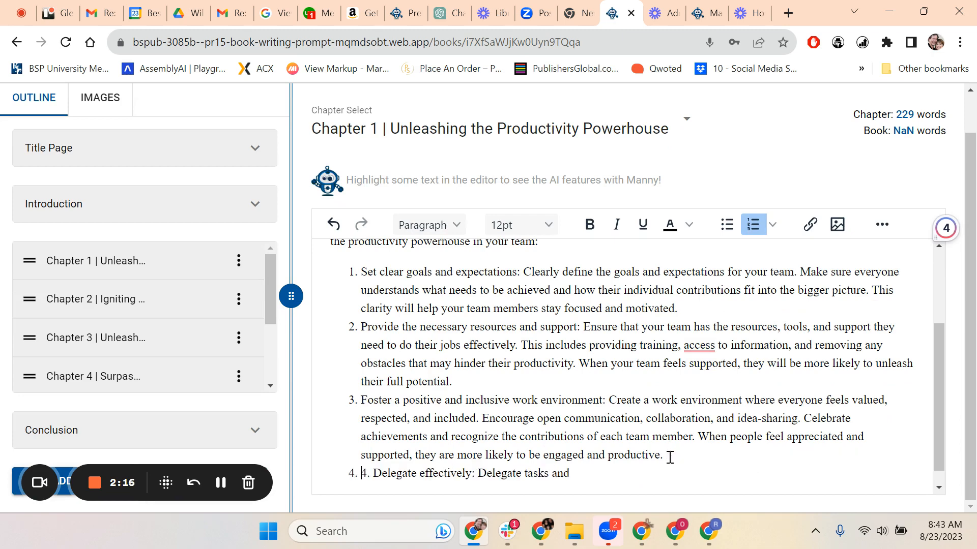
click(598, 473)
drag(580, 473, 473, 479)
key(BackSpace)
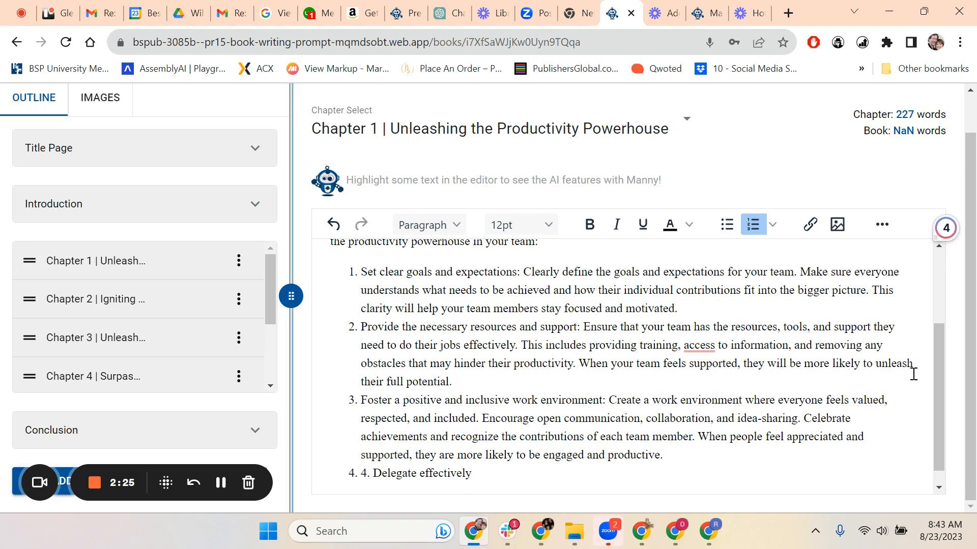
drag(938, 381, 941, 318)
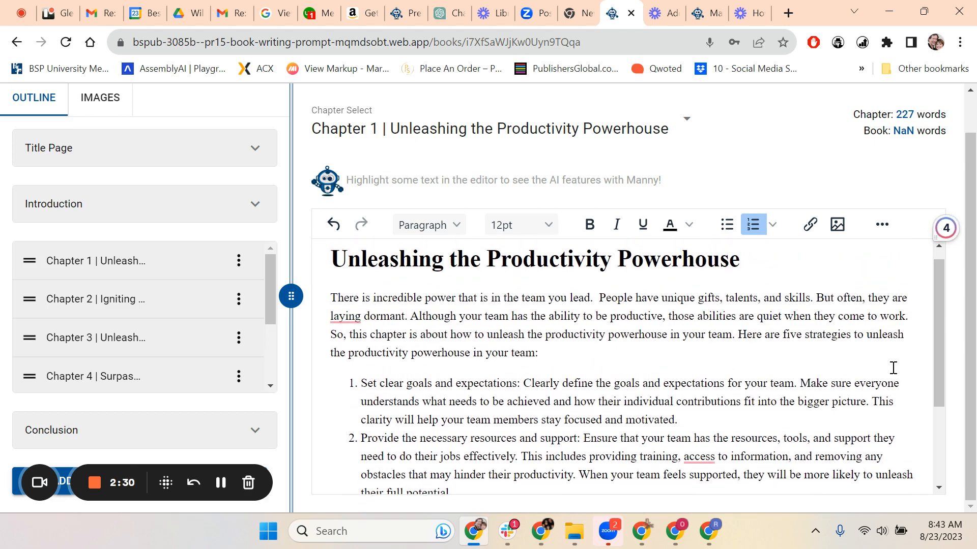
drag(936, 361, 944, 441)
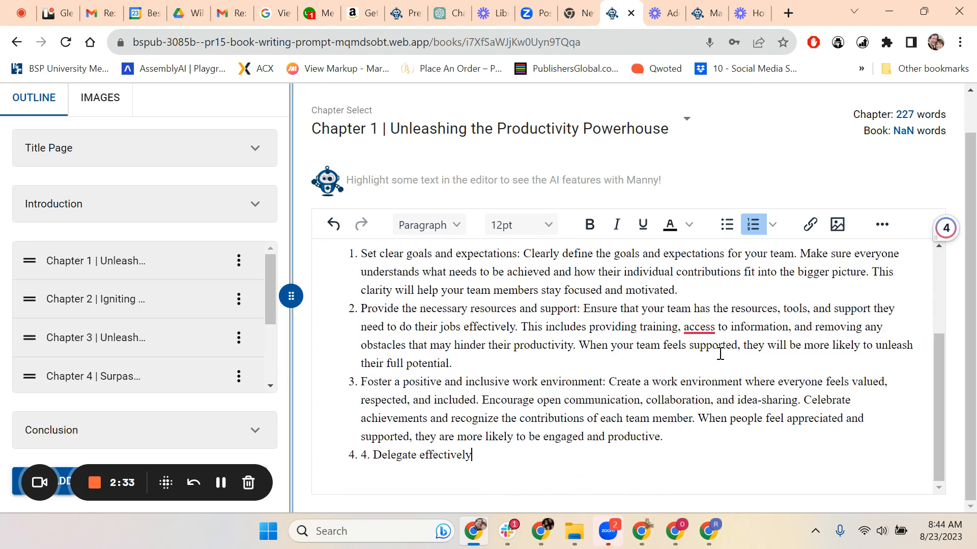
click(220, 491)
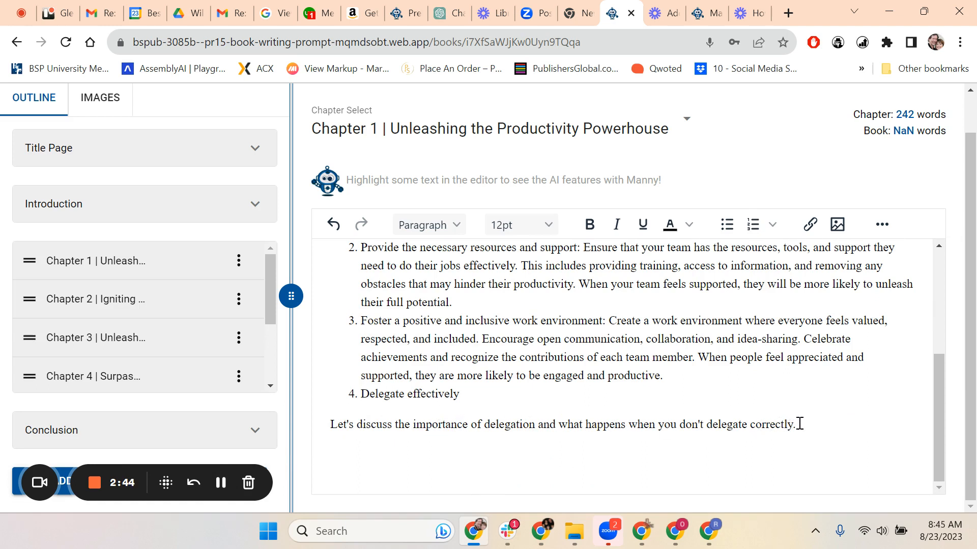
Generate a story for the sentence about the importance of delegation, insert it, and add a space before "In the epic tale"
drag(798, 424, 324, 422)
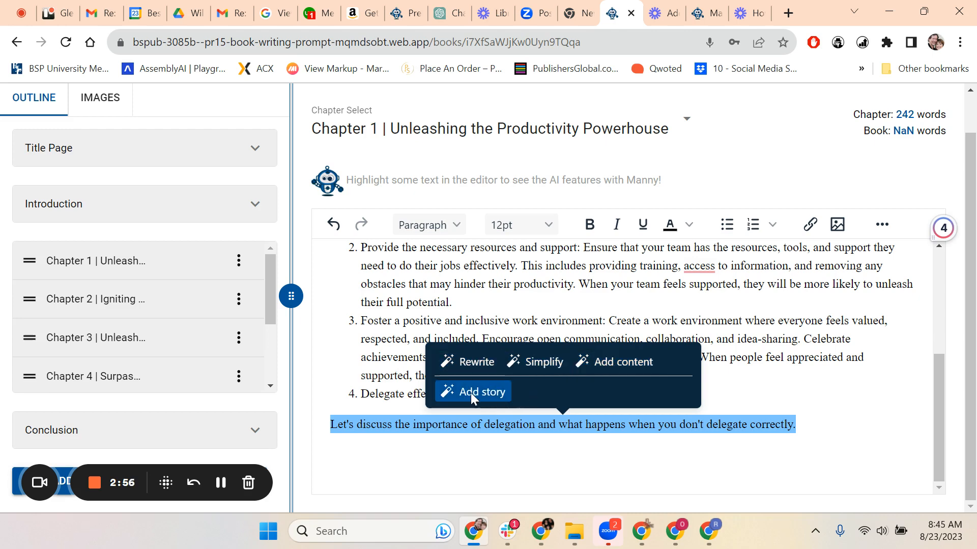
click(483, 395)
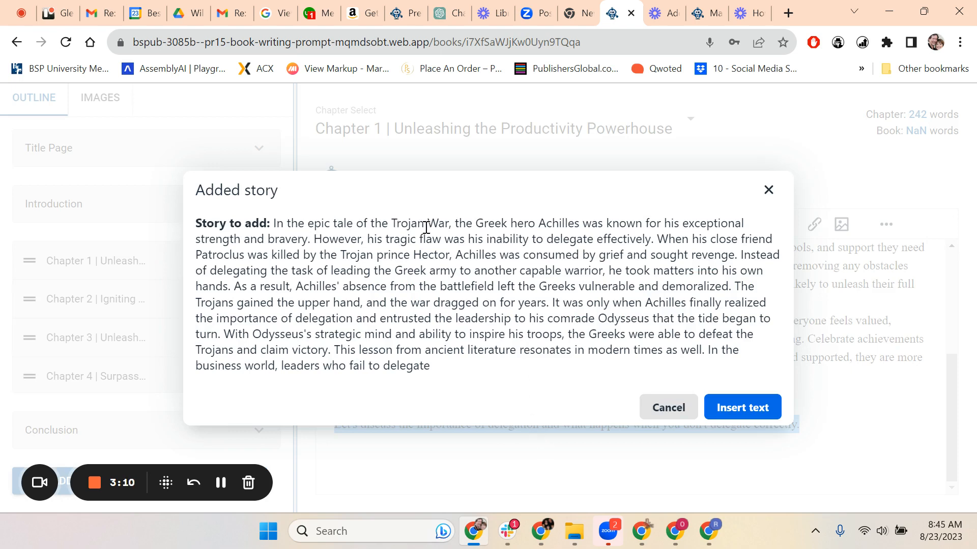
click(733, 406)
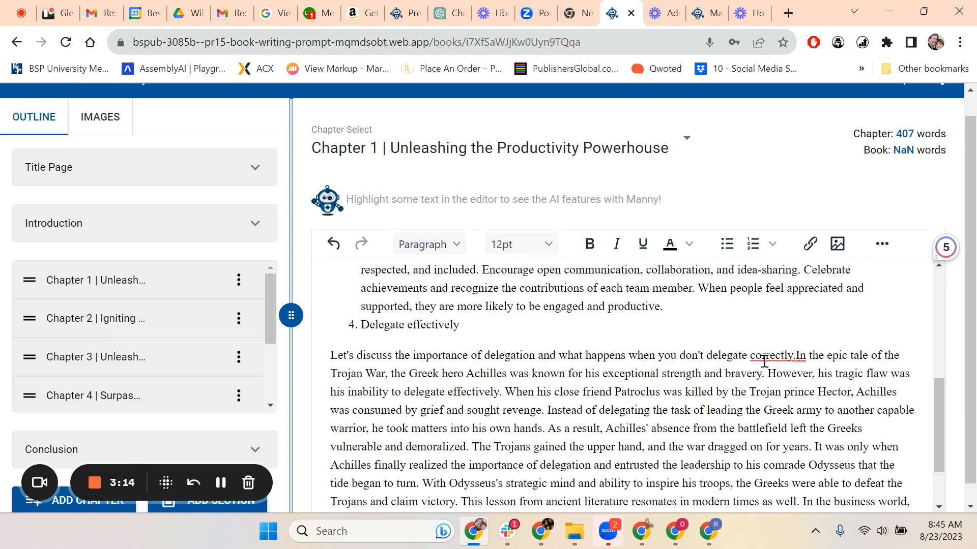
mouse_move(799, 356)
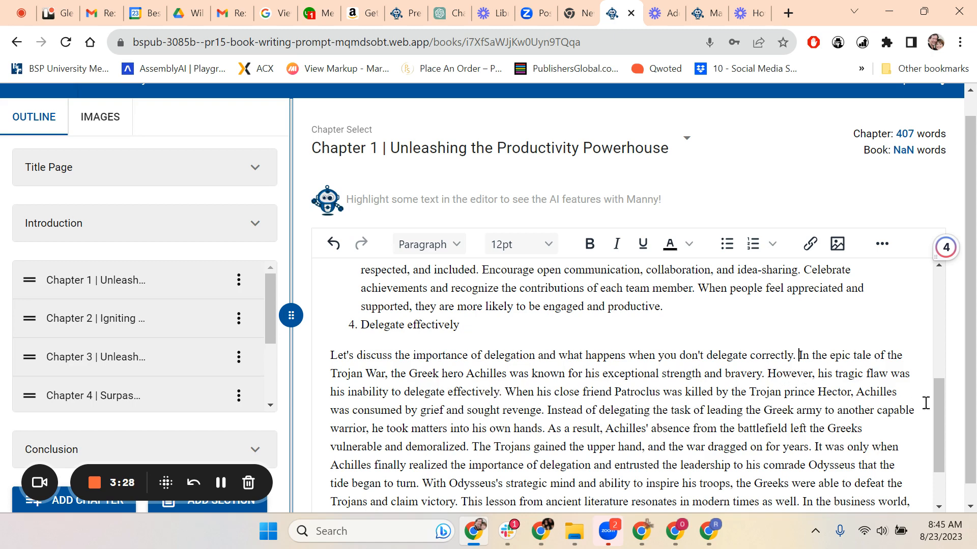
Simplify the final paragraph starting "Another important thing is to foster" and replace it with the simplified version
drag(942, 408, 940, 448)
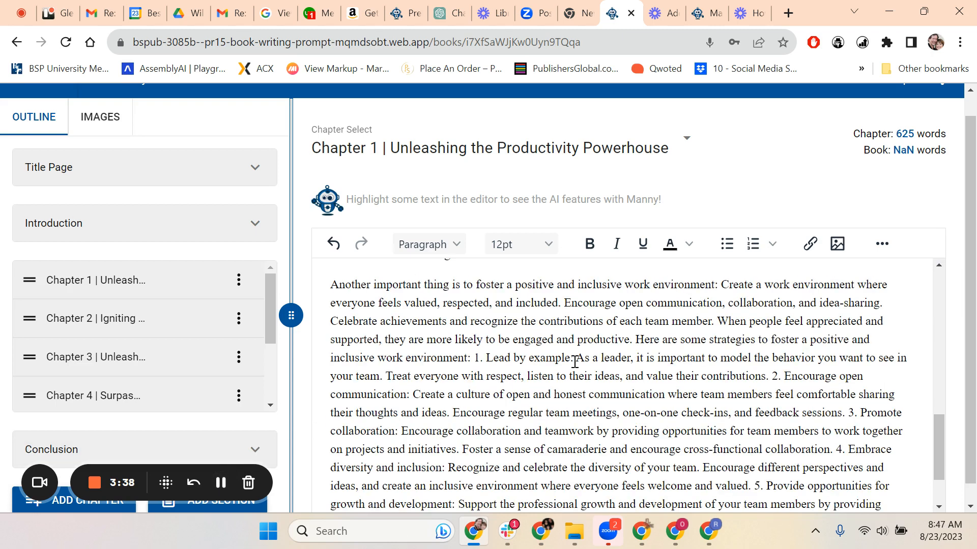
drag(939, 454, 957, 464)
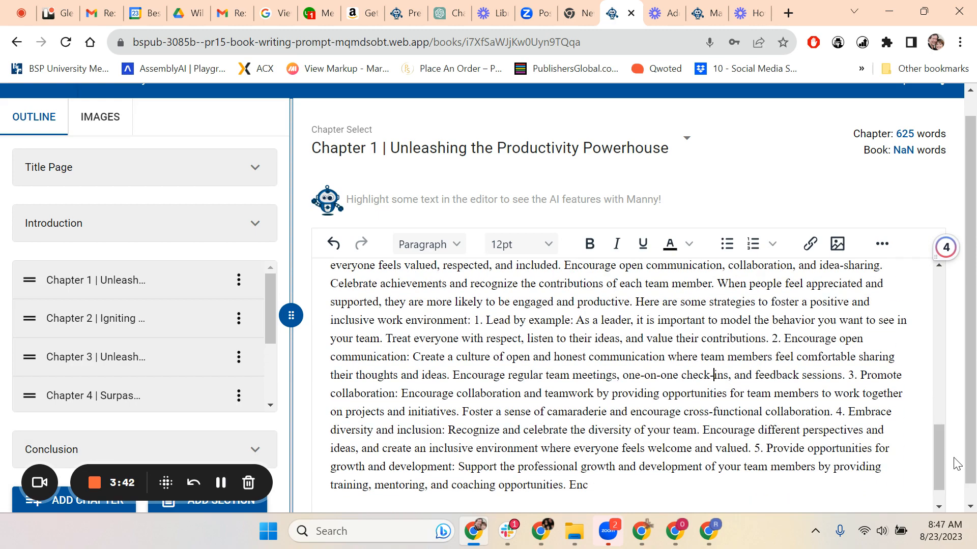
drag(617, 487, 328, 441)
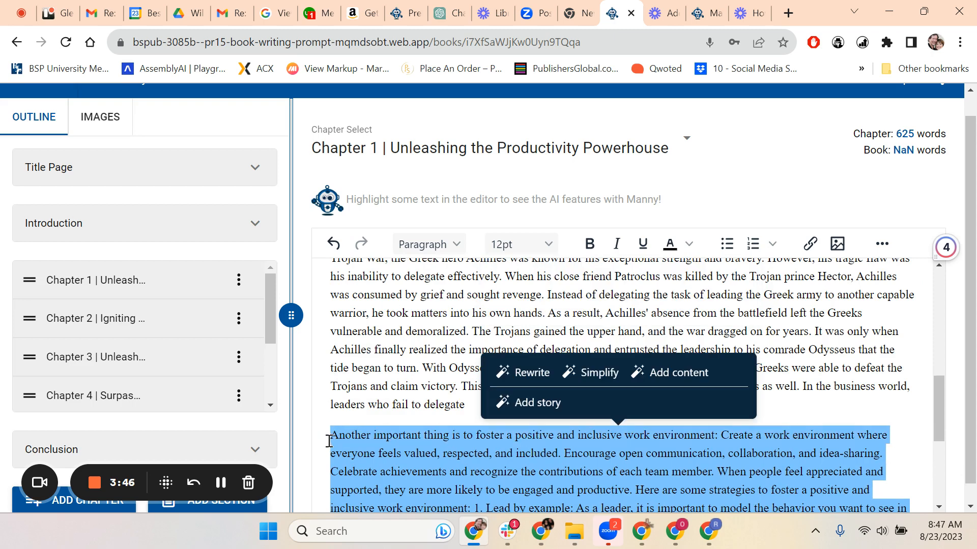
click(604, 375)
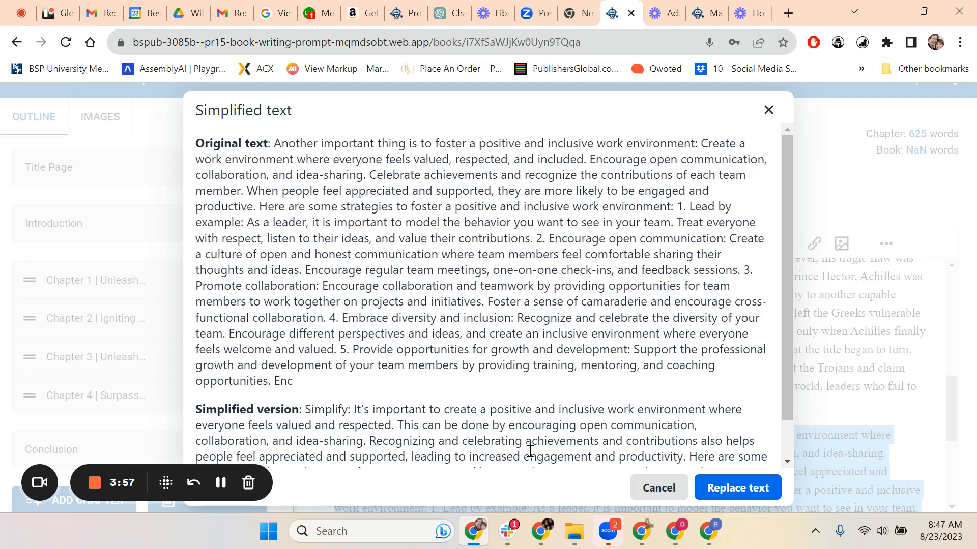
click(727, 490)
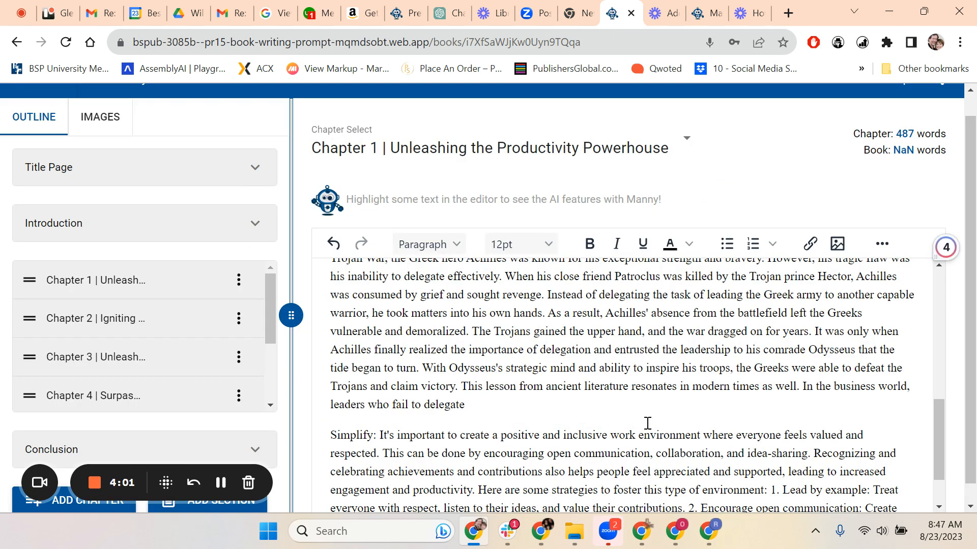
Delete the leading "Simplify:" label and the unfinished ": Create" fragment from the final paragraph
drag(382, 435, 323, 441)
key(BackSpace)
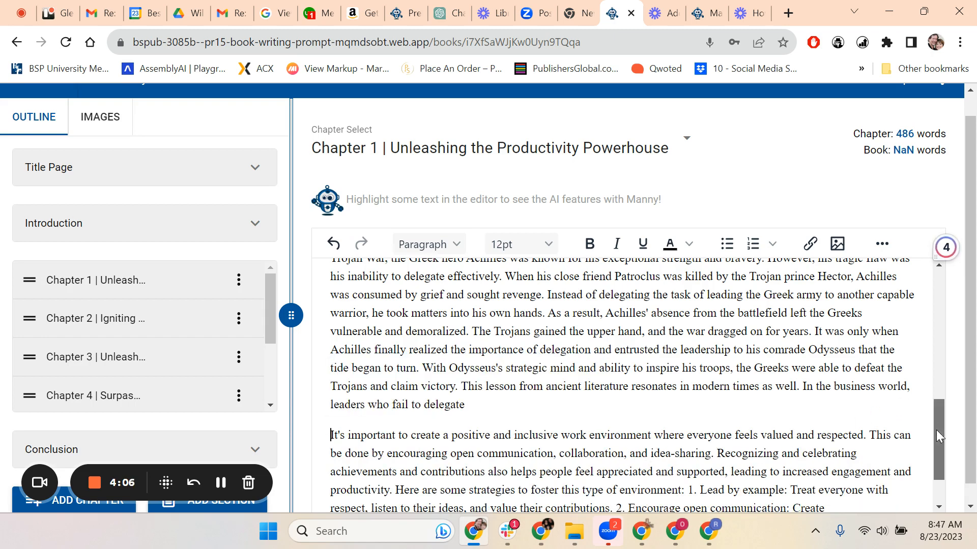
scroll(939, 430, down, 2)
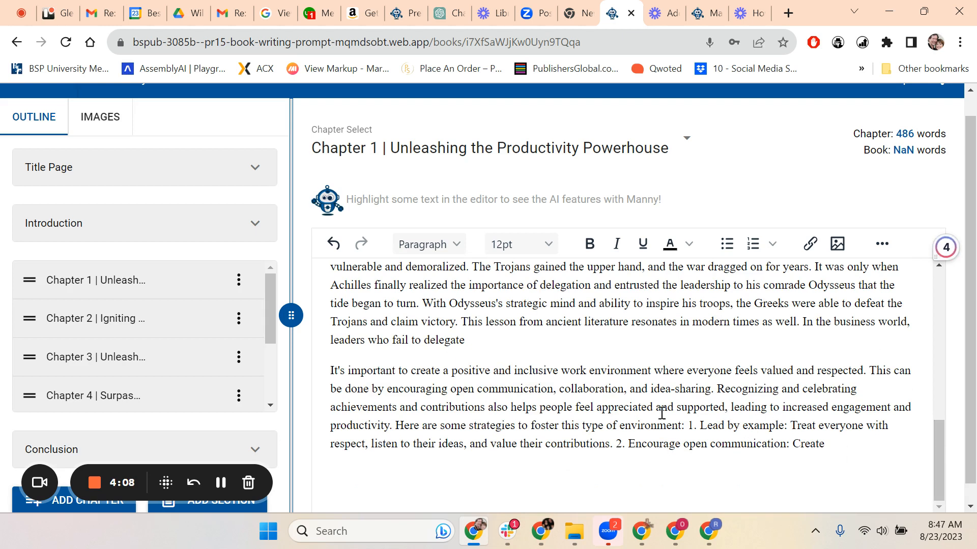
drag(831, 445, 791, 448)
key(BackSpace)
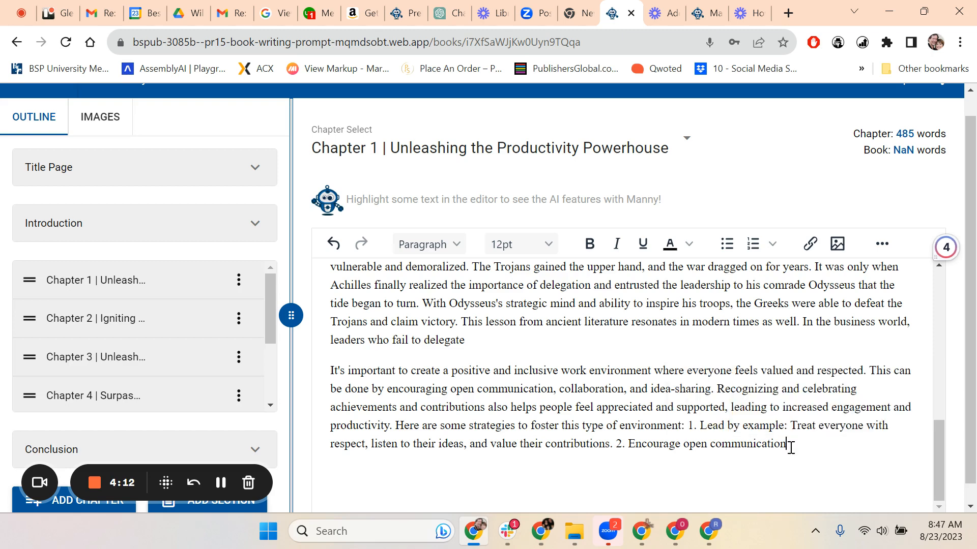
End the unfinished "2. Encourage open communication" text with a period
text(.)
click(222, 486)
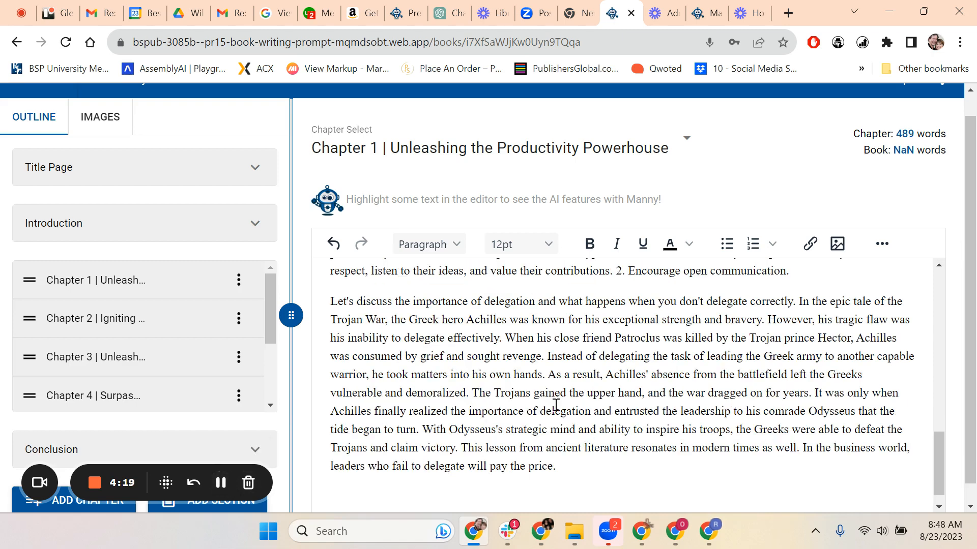
Rewrite the whole delegation paragraph starting "Let's discuss the importance of delegation" with Manny and replace it with the enhanced version
drag(559, 467, 329, 308)
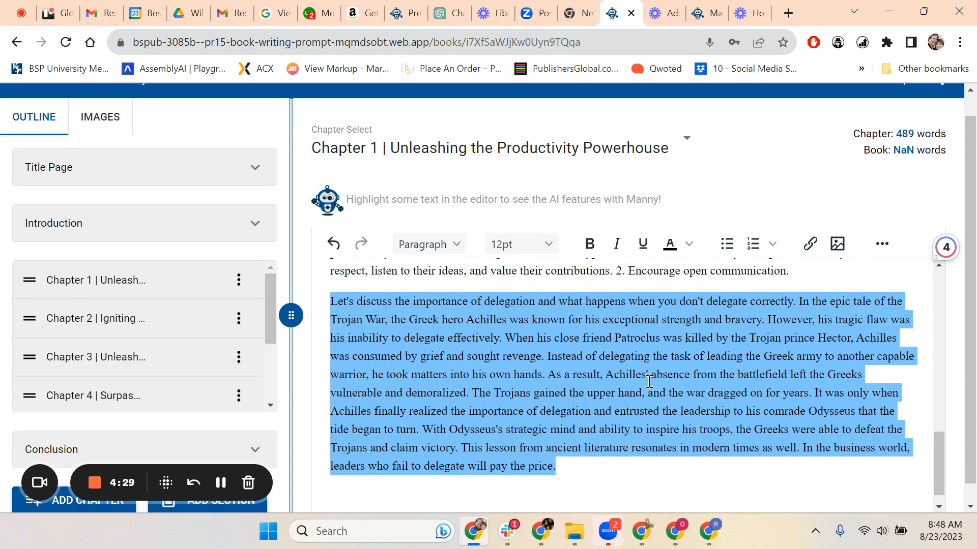
click(649, 381)
drag(565, 460, 331, 305)
click(574, 452)
drag(575, 452, 331, 283)
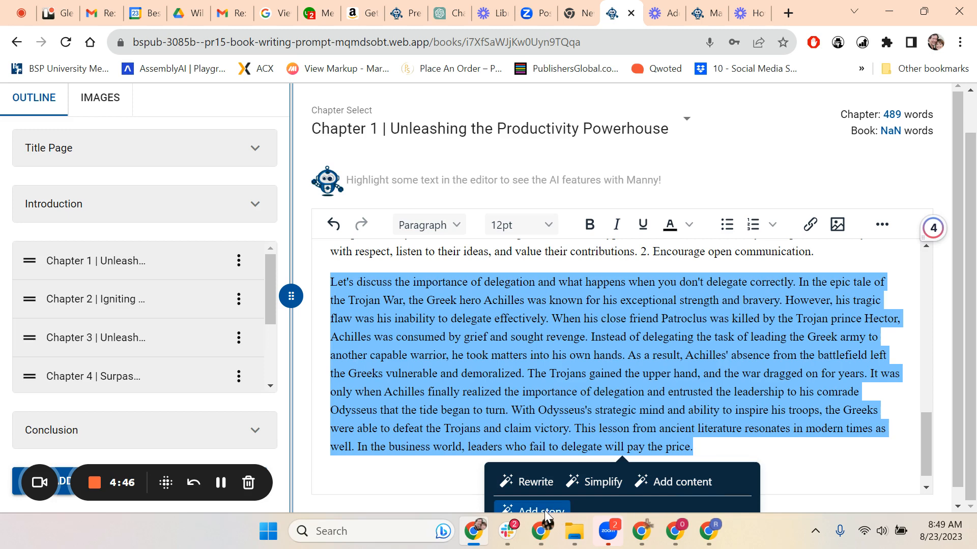
click(534, 483)
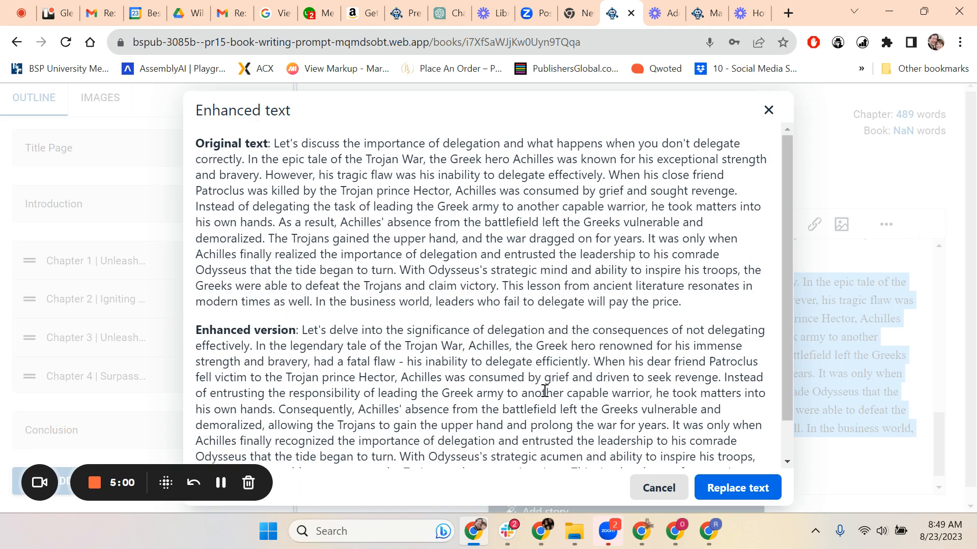
click(729, 486)
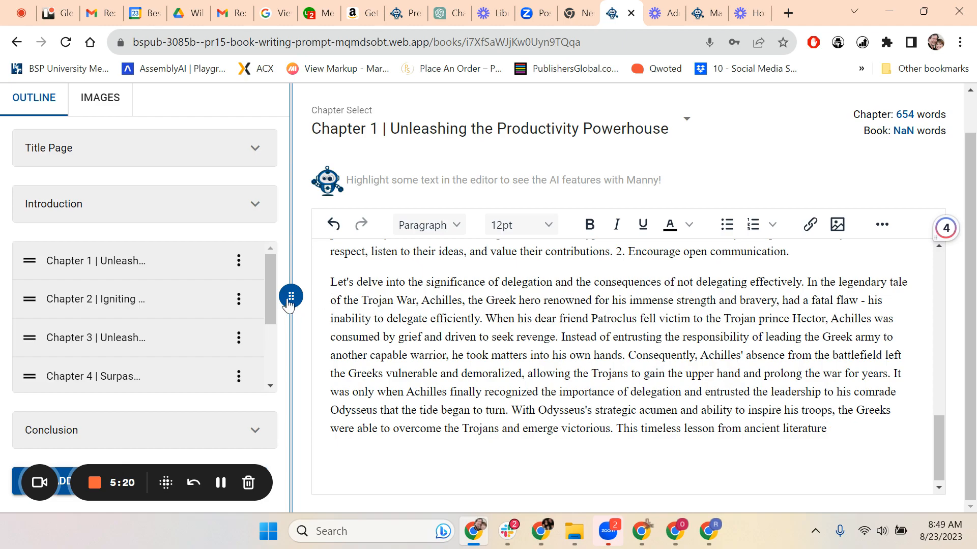
Widen the outline pane to show the full chapter titles and expand Chapter 1's outline section
drag(288, 304, 612, 331)
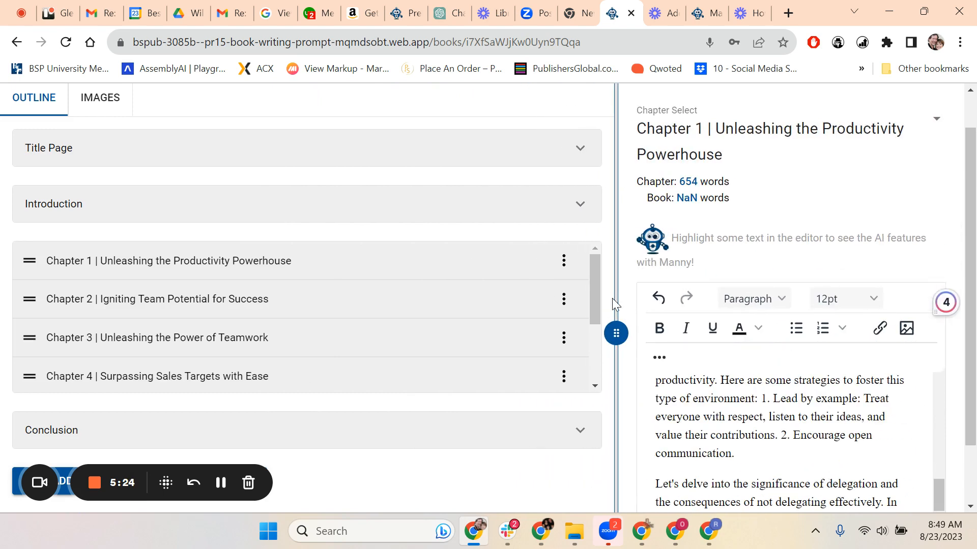
click(390, 266)
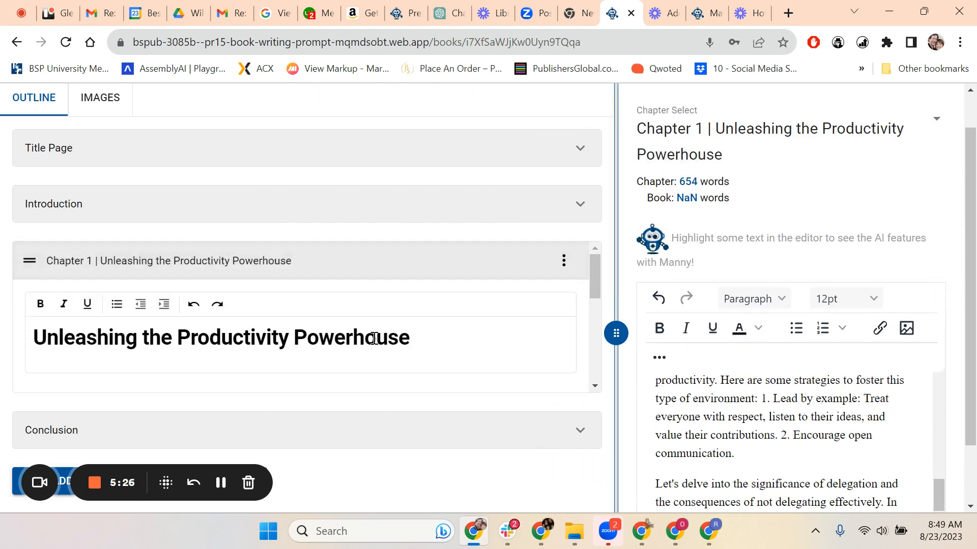
drag(594, 283, 593, 304)
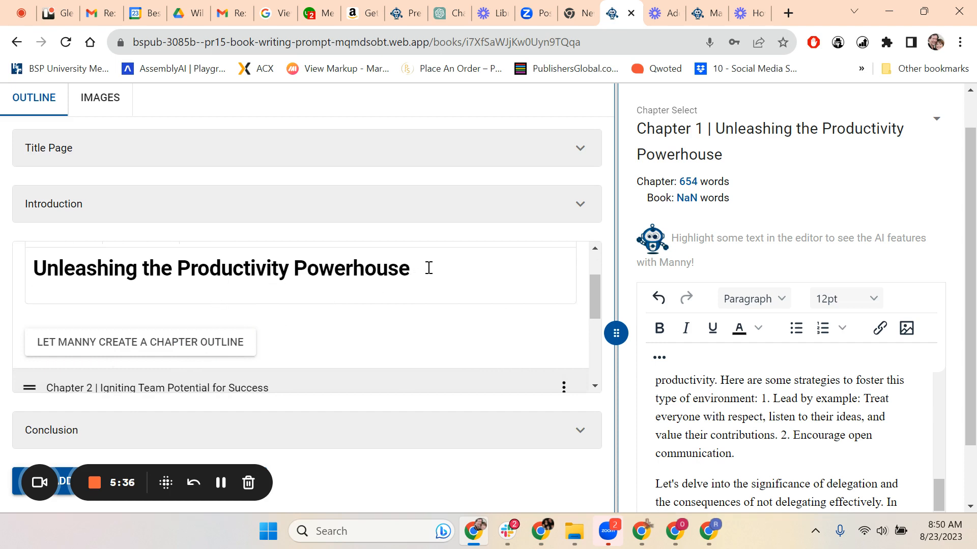
Add the line "Outline" below Chapter 1's outline heading and narrow the outline pane to give the chapter editor more room
key(Return)
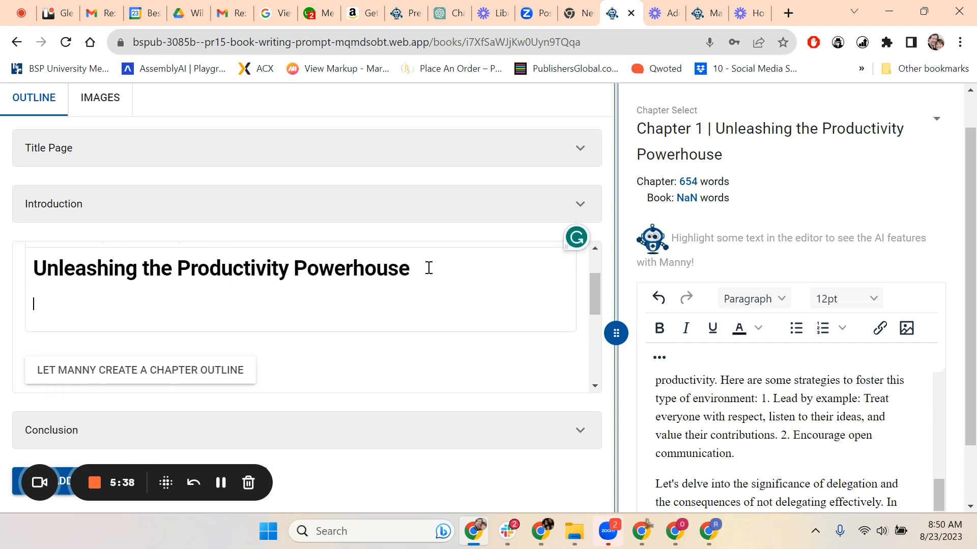
text(Outline)
key(BackSpace)
key(BackSpace)
text(ne)
drag(616, 336, 380, 324)
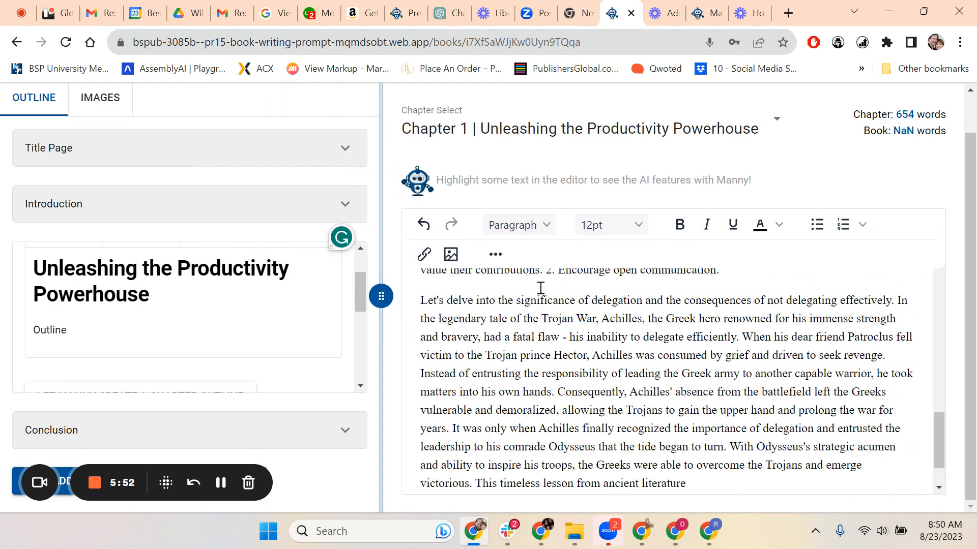